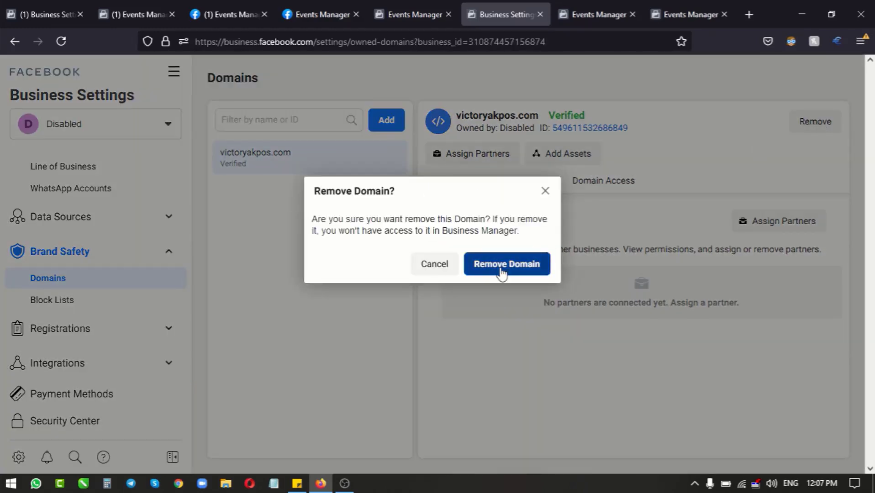
Step: Confirm removal of the victoryakpos.com domain in the confirmation dialog
{"action": "left_click", "coordinate": [502, 273]}
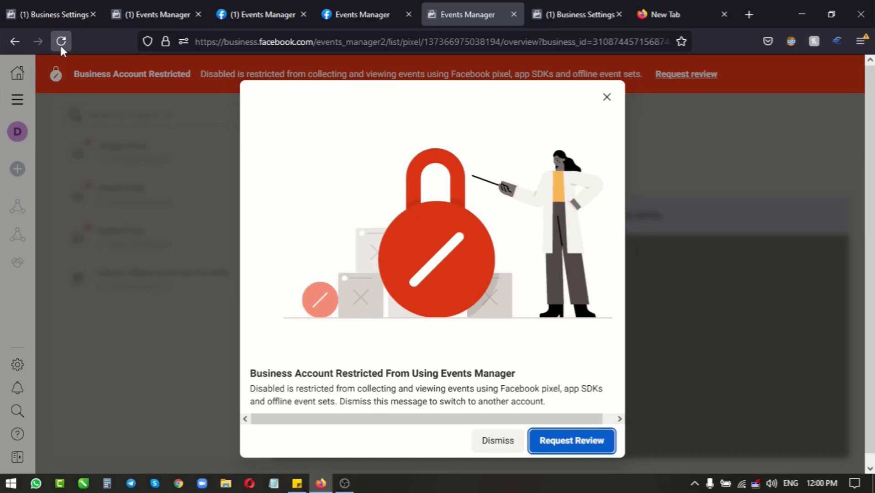
Step: Dismiss the 'Business Account Restricted From Using Events Manager' dialog
{"action": "left_click", "coordinate": [507, 442]}
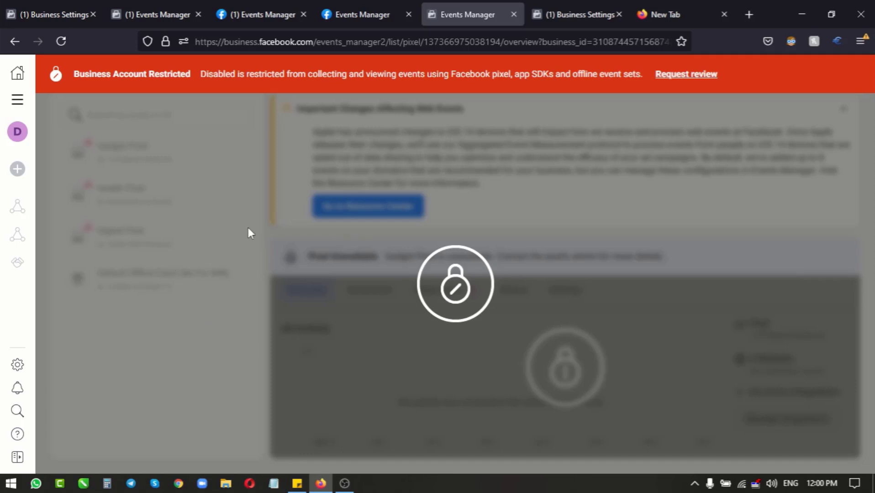
Step: Paste a second browser_api URL template into the sticky note and select its business_id placeholder
{"action": "left_click", "coordinate": [297, 483]}
{"action": "key", "text": "ctrl+v"}
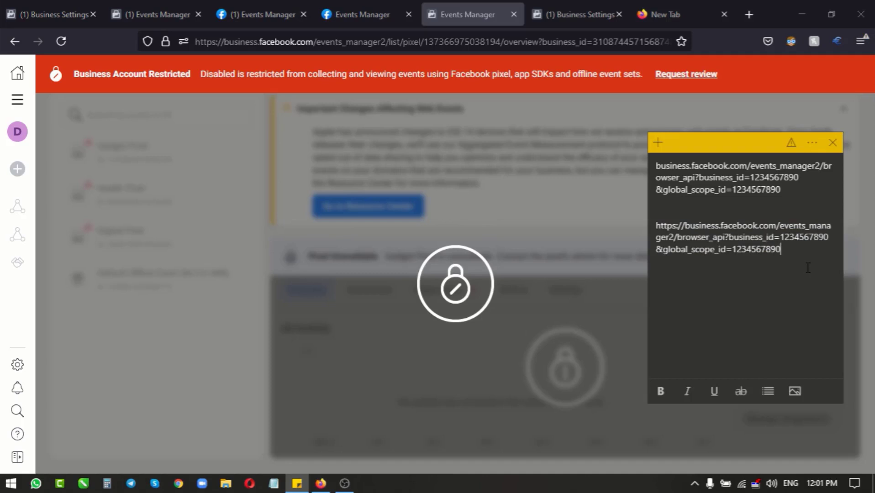
{"action": "left_click_drag", "start_coordinate": [782, 250], "coordinate": [653, 227]}
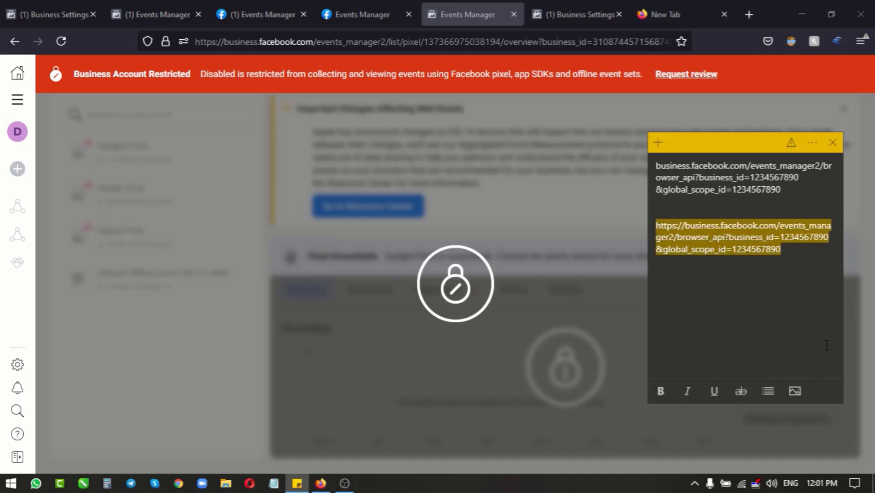
{"action": "left_click", "coordinate": [792, 252]}
{"action": "left_click_drag", "start_coordinate": [786, 251], "coordinate": [735, 252]}
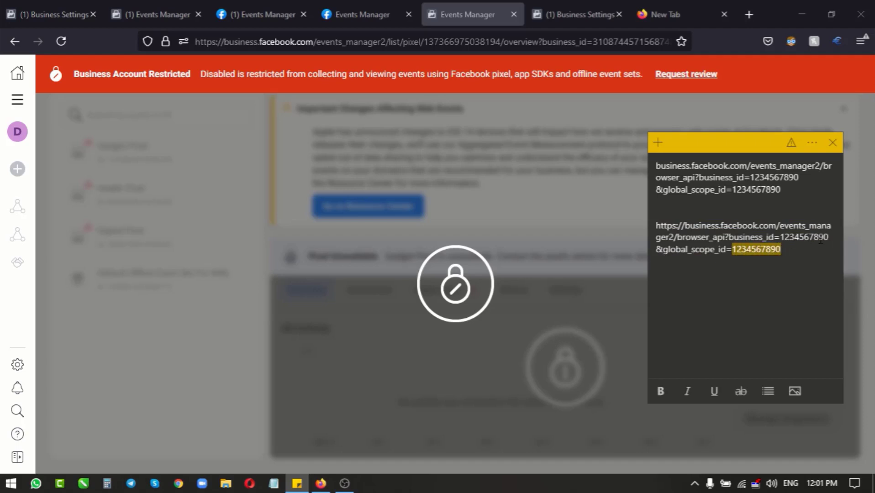
{"action": "left_click_drag", "start_coordinate": [829, 238], "coordinate": [783, 240]}
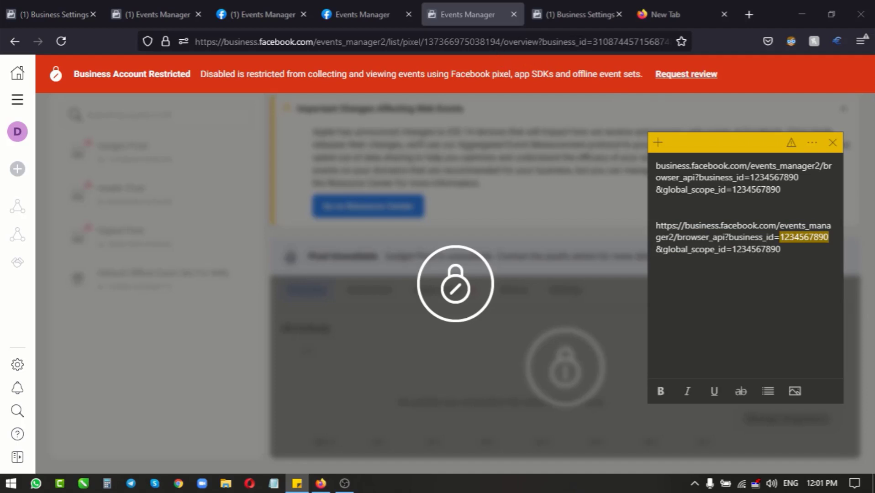
Step: Switch Business Settings to the Disabled business and copy its business_id from the address bar
{"action": "left_click", "coordinate": [562, 21]}
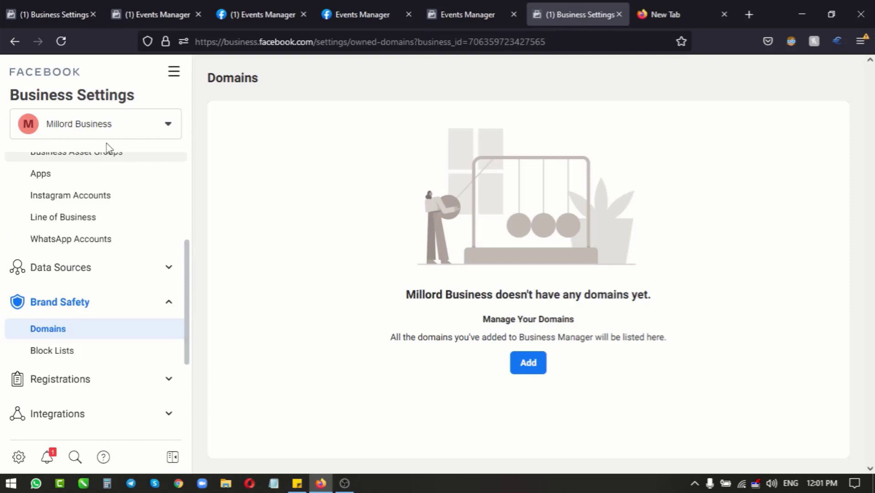
{"action": "left_click", "coordinate": [168, 123]}
{"action": "left_click", "coordinate": [90, 231]}
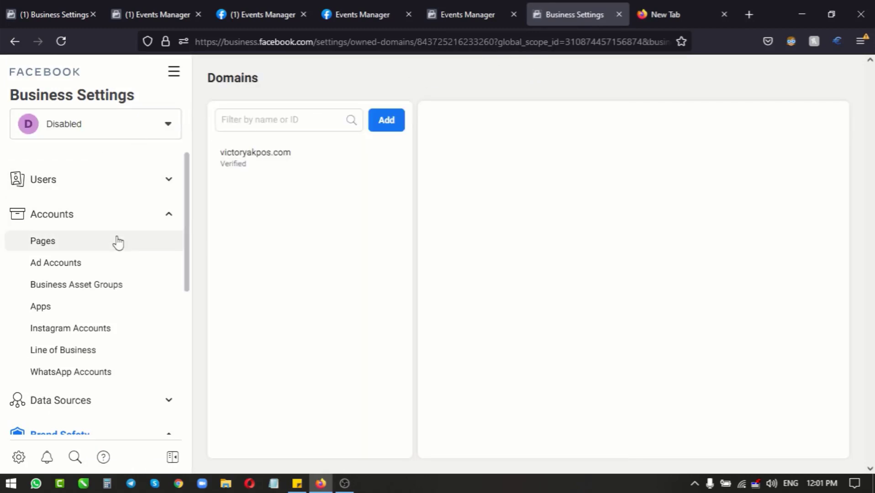
{"action": "left_click", "coordinate": [604, 42]}
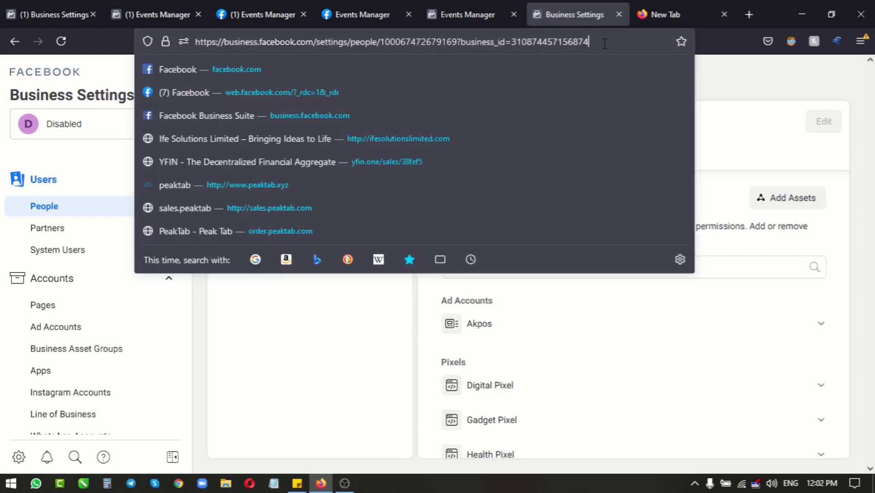
{"action": "double_click", "coordinate": [536, 42]}
{"action": "key", "text": "ctrl+c"}
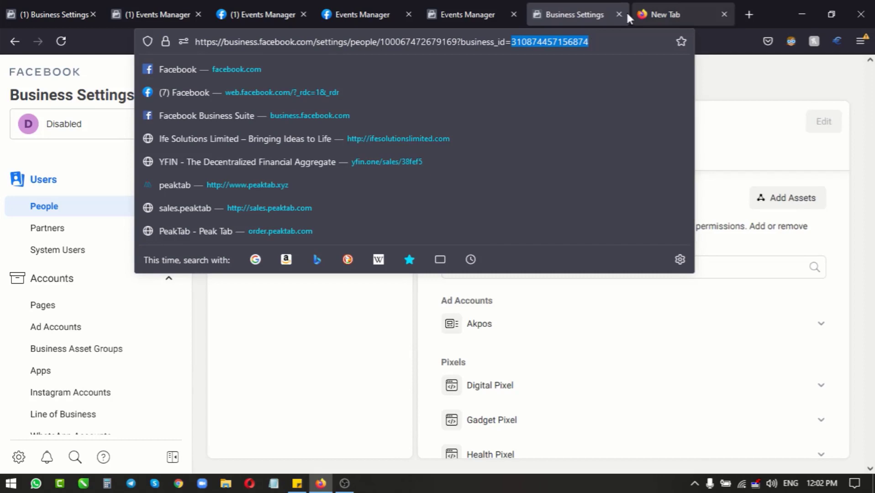
{"action": "left_click", "coordinate": [295, 488]}
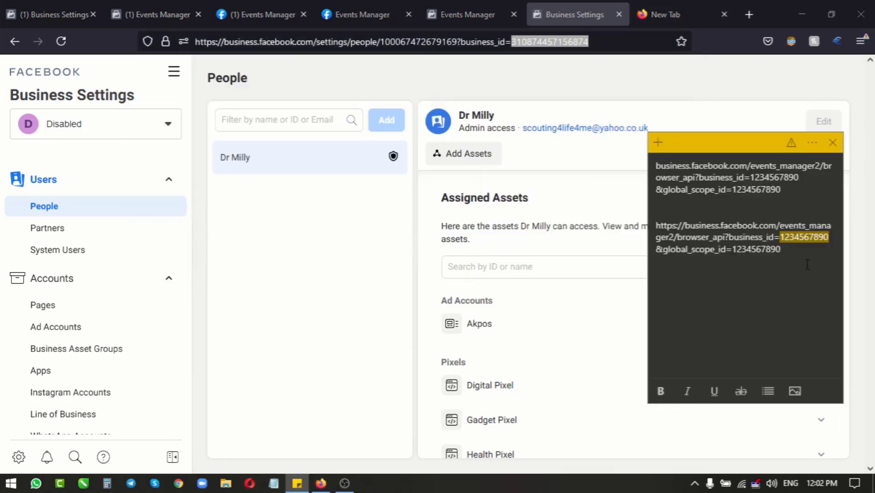
{"action": "key", "text": "ctrl+v"}
{"action": "left_click_drag", "start_coordinate": [706, 262], "coordinate": [655, 271]}
{"action": "key", "text": "ctrl+v"}
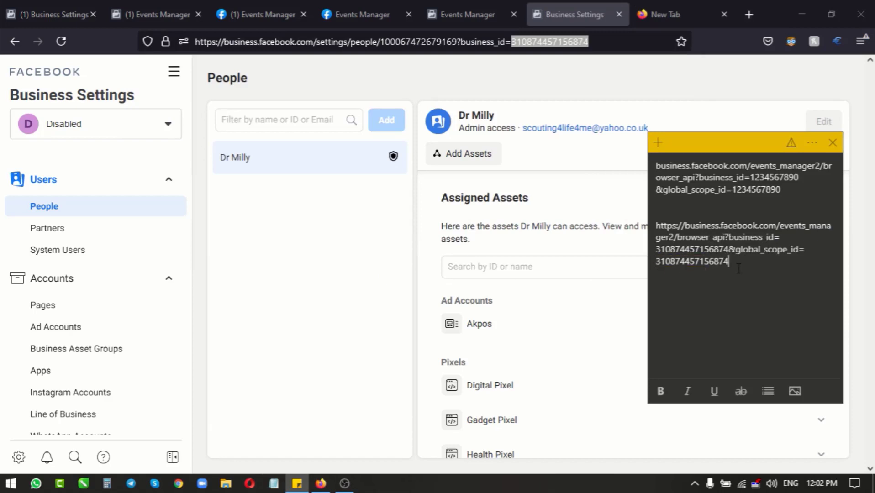
{"action": "left_click_drag", "start_coordinate": [736, 267], "coordinate": [645, 224]}
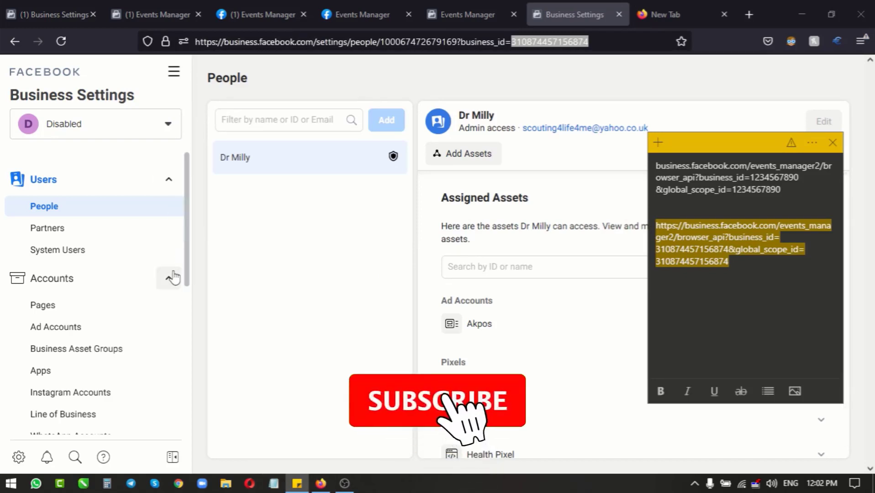
{"action": "left_click_drag", "start_coordinate": [189, 262], "coordinate": [189, 347]}
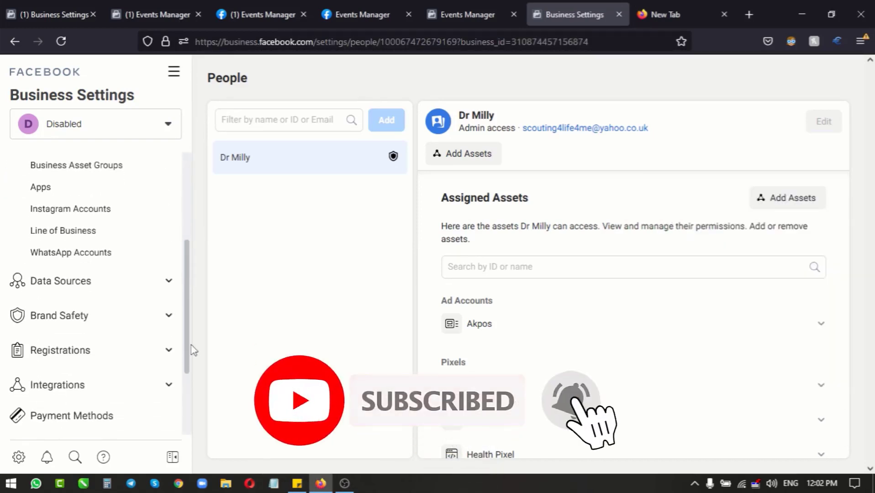
Step: Try removing victoryakpos.com under Brand Safety > Domains; Aggregated Event Measurement blocks it
{"action": "left_click", "coordinate": [172, 316]}
{"action": "left_click", "coordinate": [67, 346]}
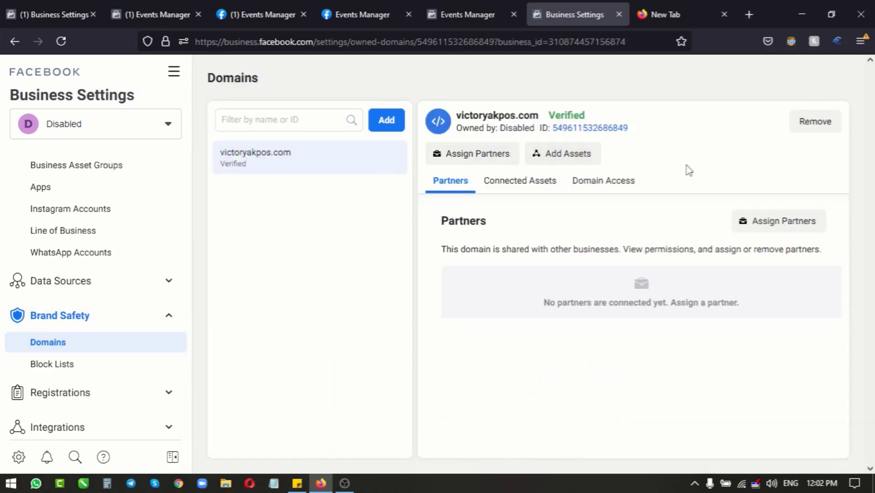
{"action": "left_click", "coordinate": [828, 122]}
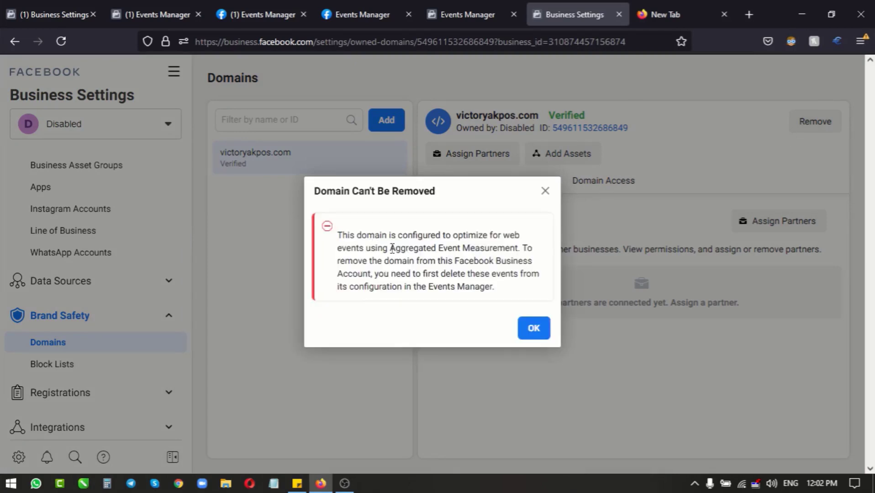
{"action": "left_click_drag", "start_coordinate": [389, 249], "coordinate": [523, 248]}
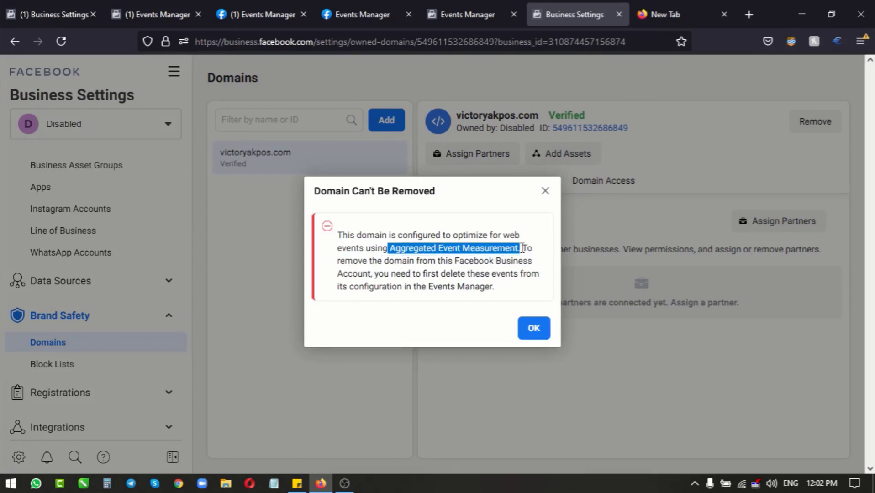
{"action": "left_click", "coordinate": [545, 192]}
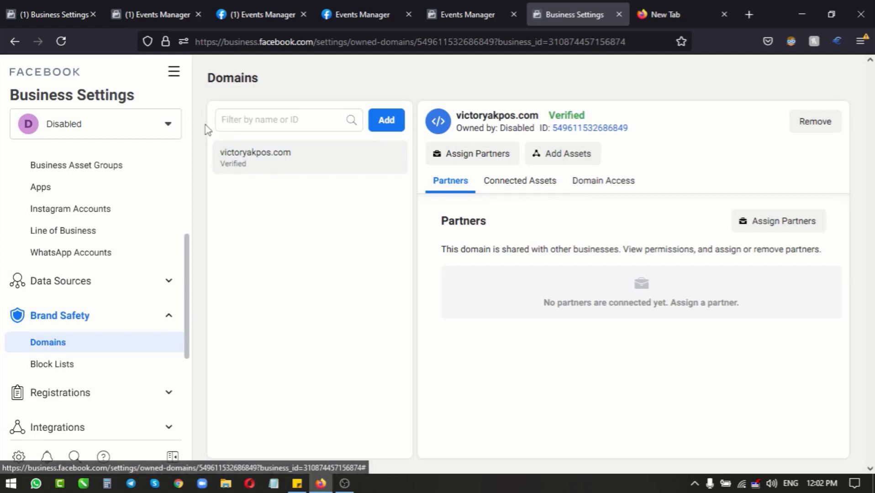
Step: Open Events Manager from All Tools in a new tab and dismiss its restriction notice
{"action": "left_click", "coordinate": [174, 71]}
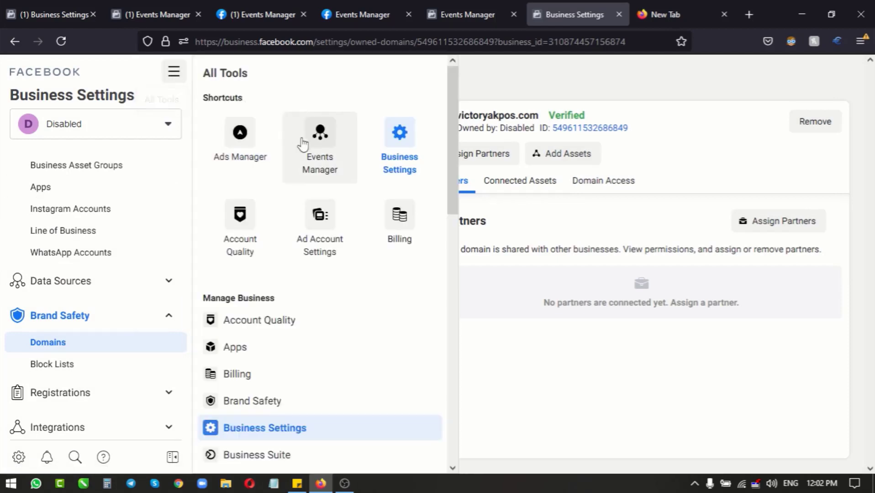
{"action": "right_click", "coordinate": [334, 143]}
{"action": "left_click", "coordinate": [365, 155]}
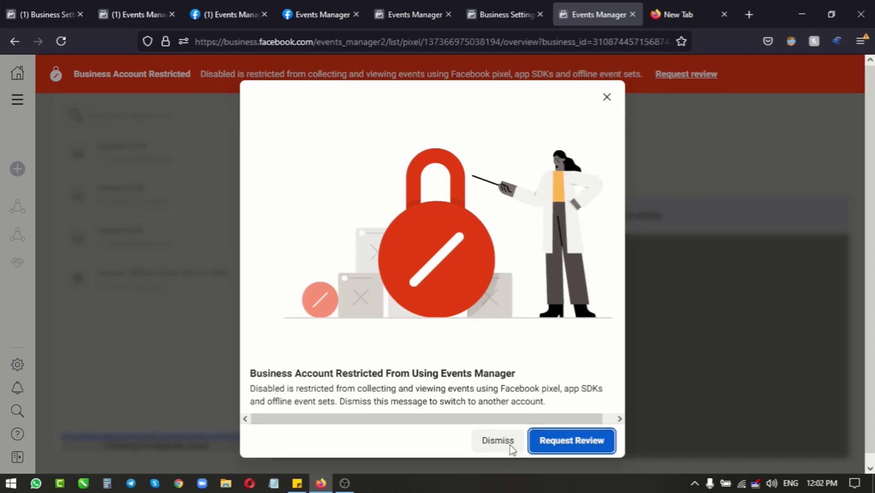
{"action": "left_click", "coordinate": [502, 442]}
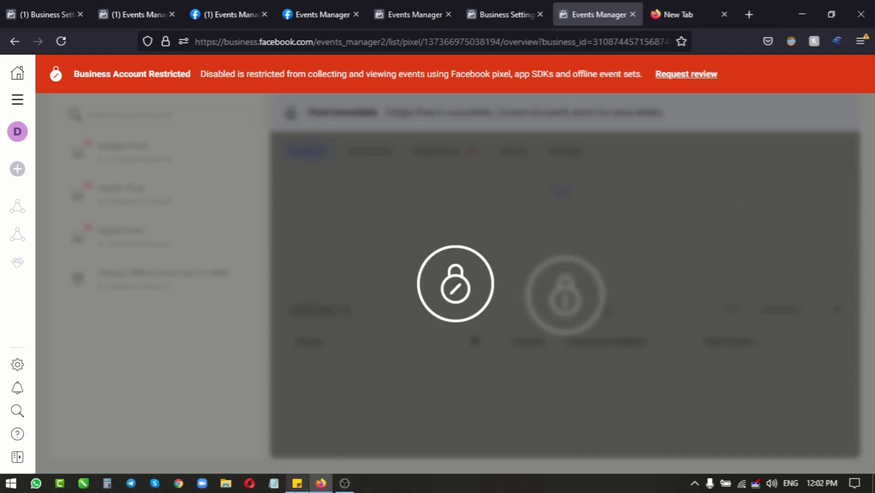
Step: Select the completed browser_api URL in the sticky note
{"action": "left_click", "coordinate": [297, 483]}
{"action": "left_click", "coordinate": [735, 266]}
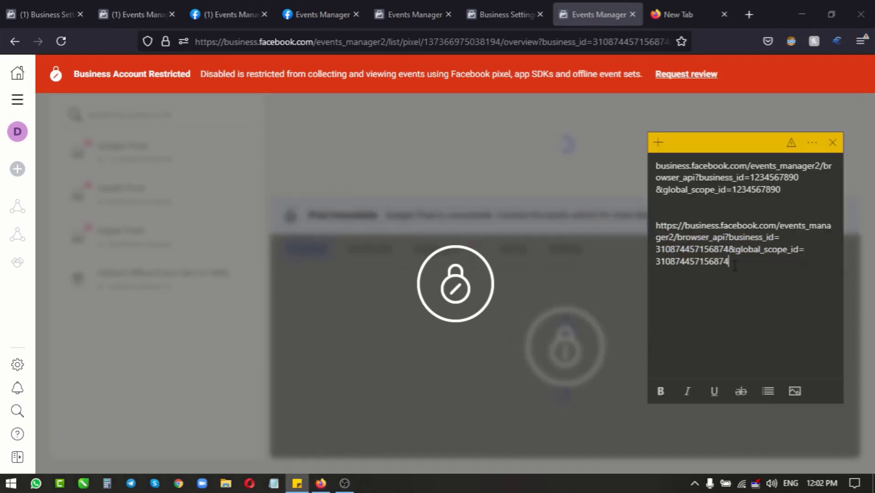
{"action": "left_click_drag", "start_coordinate": [735, 266], "coordinate": [656, 225]}
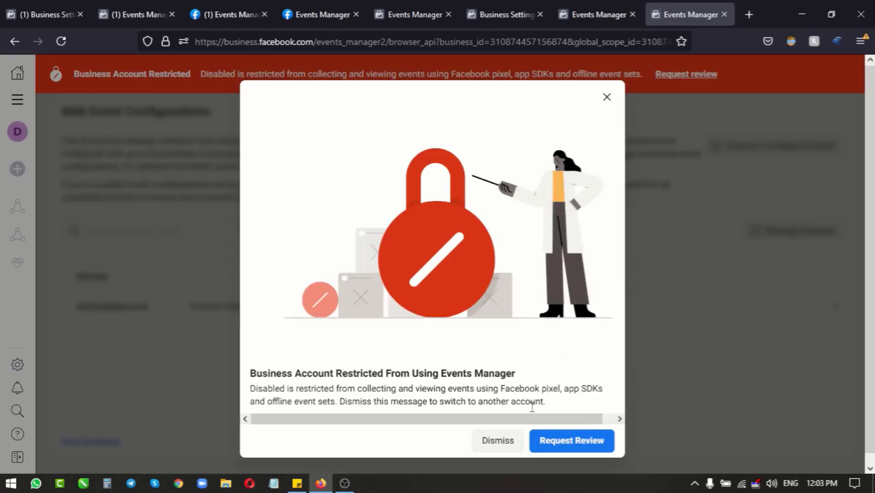
Step: Dismiss the Business Account Restricted notice over Web Event Configurations
{"action": "left_click", "coordinate": [503, 446]}
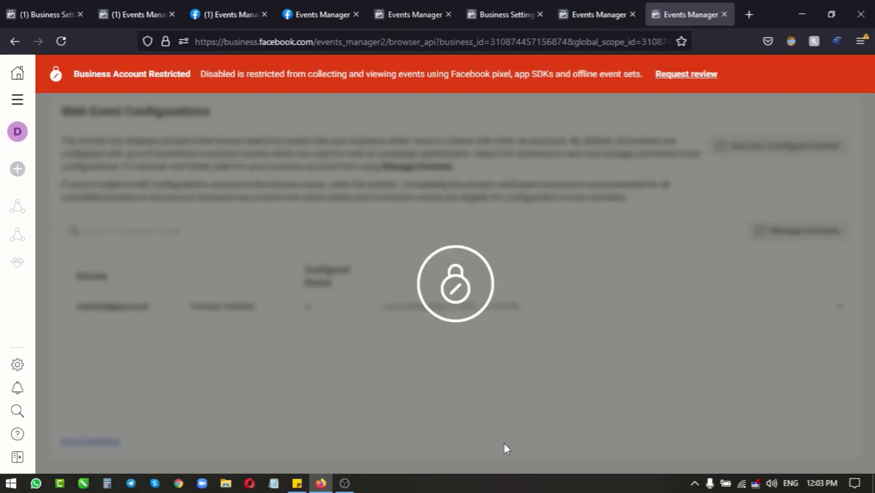
Step: Open the page inspector and delete the lock image node from the page
{"action": "right_click", "coordinate": [639, 374]}
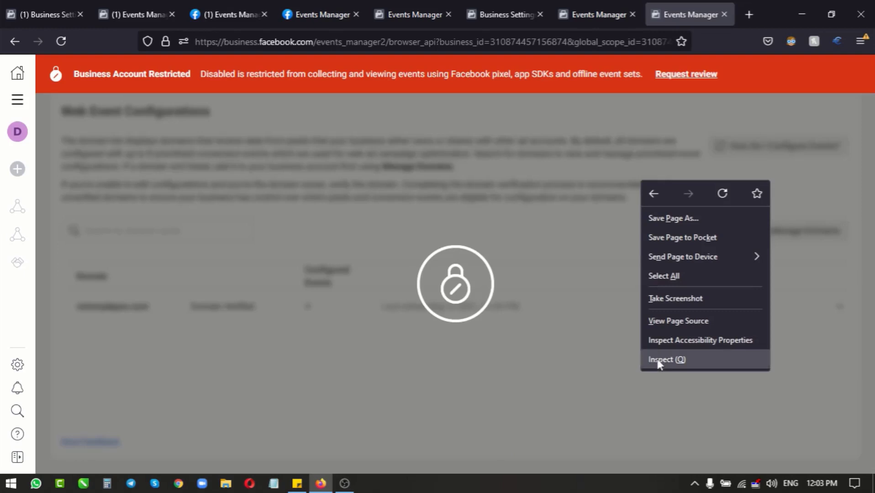
{"action": "left_click", "coordinate": [697, 360]}
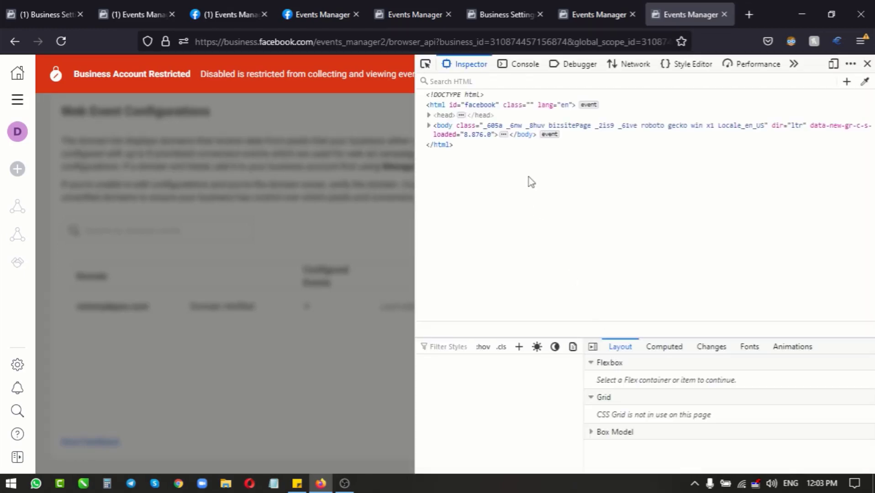
{"action": "key", "text": "Escape"}
{"action": "left_click_drag", "start_coordinate": [417, 297], "coordinate": [610, 296]}
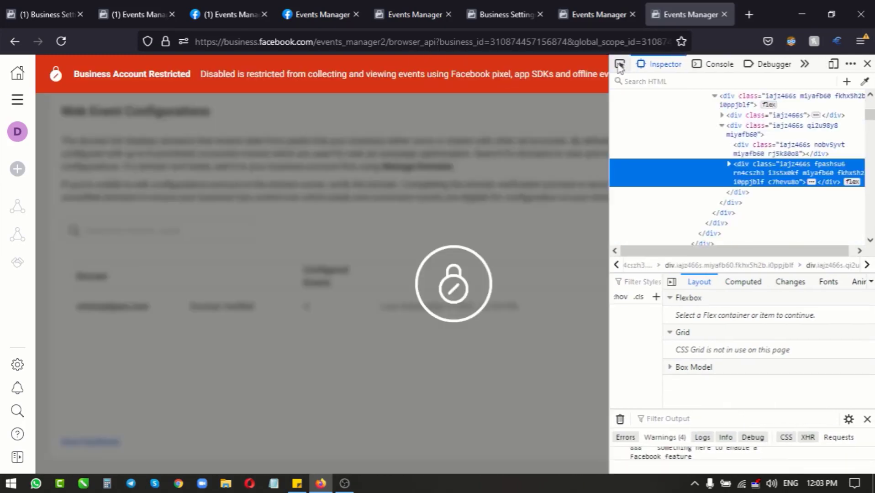
{"action": "left_click", "coordinate": [620, 67]}
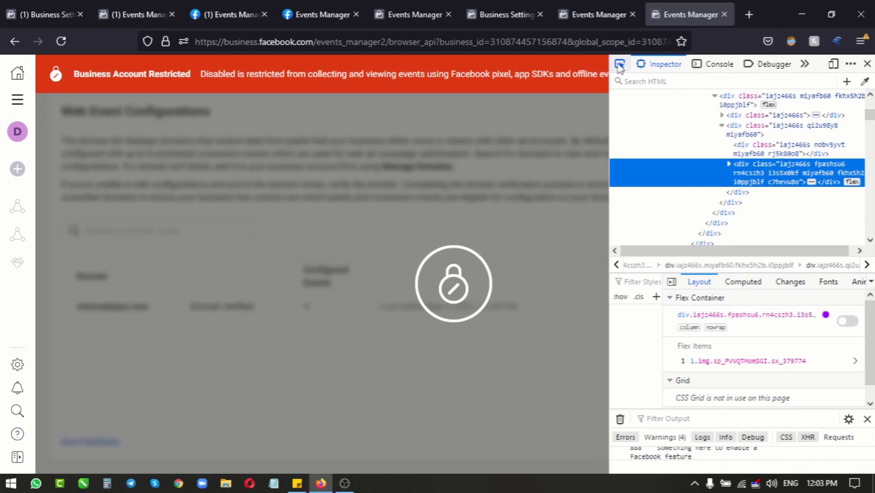
{"action": "left_click", "coordinate": [469, 280]}
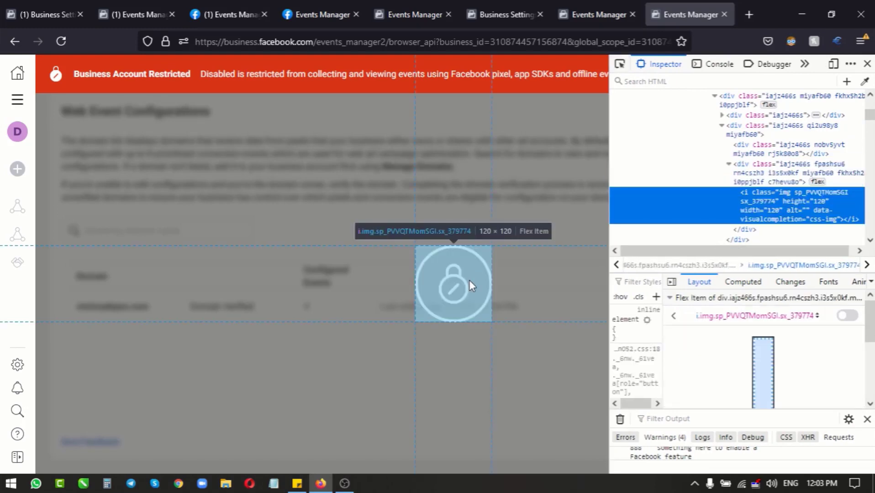
{"action": "key", "text": "Delete"}
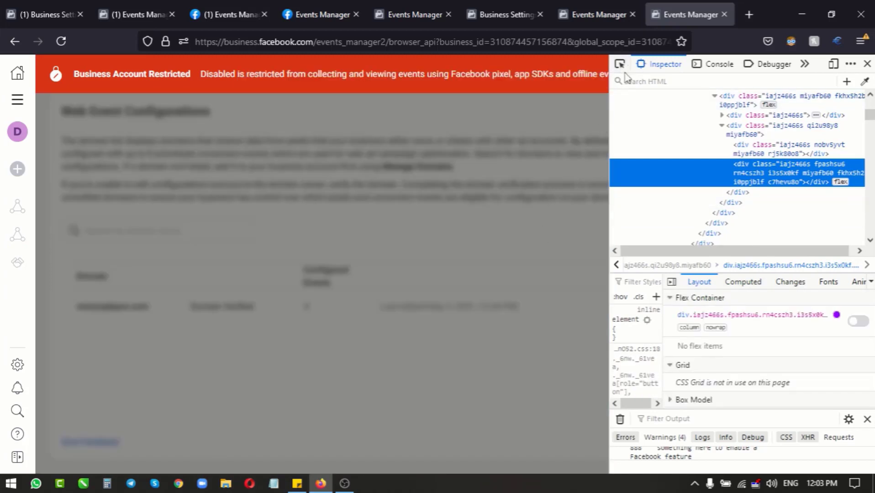
Step: Pick and delete the grey overlay div covering the page
{"action": "left_click", "coordinate": [620, 65]}
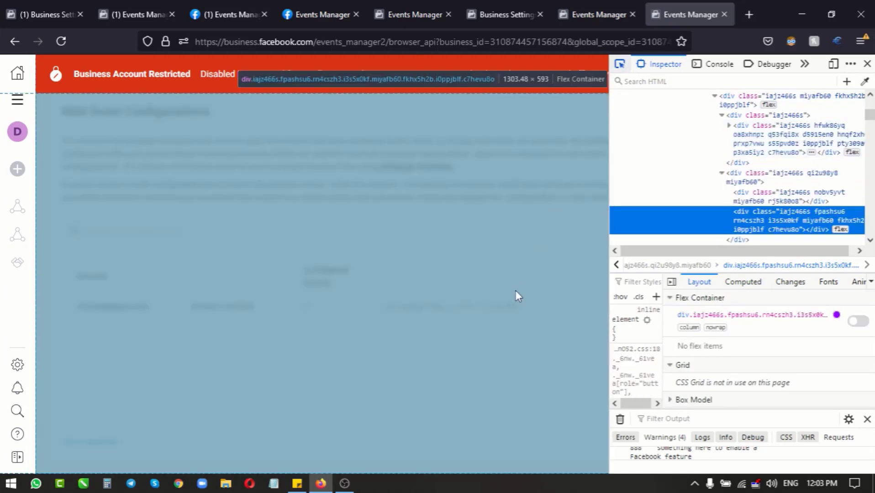
{"action": "left_click", "coordinate": [515, 291]}
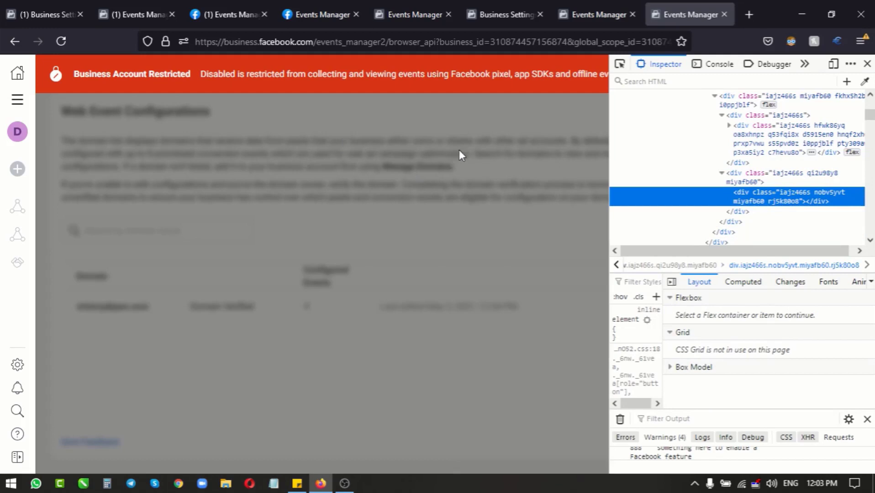
{"action": "left_click", "coordinate": [620, 65]}
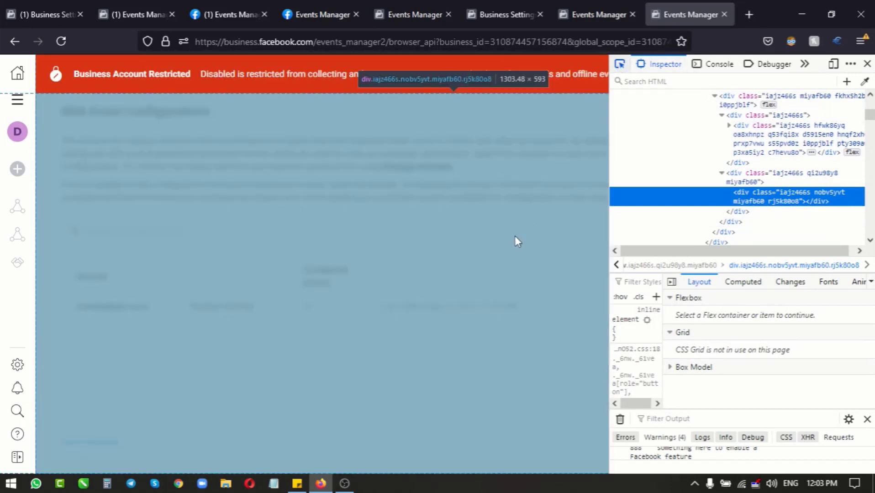
{"action": "left_click", "coordinate": [515, 236]}
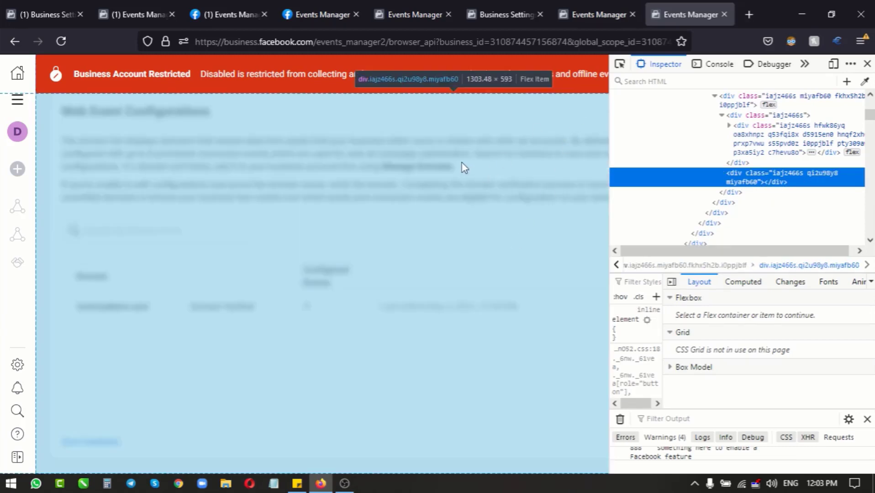
{"action": "key", "text": "Delete"}
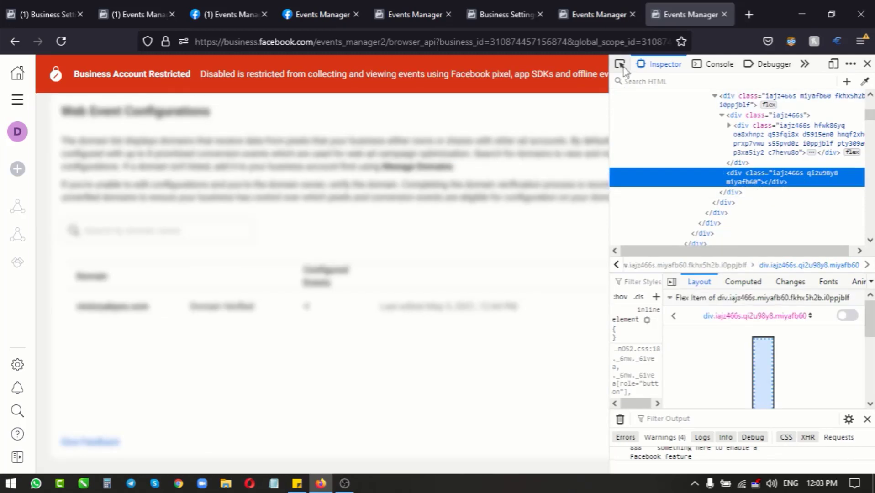
Step: Pick and delete the container holding the red restricted banner
{"action": "left_click", "coordinate": [620, 65]}
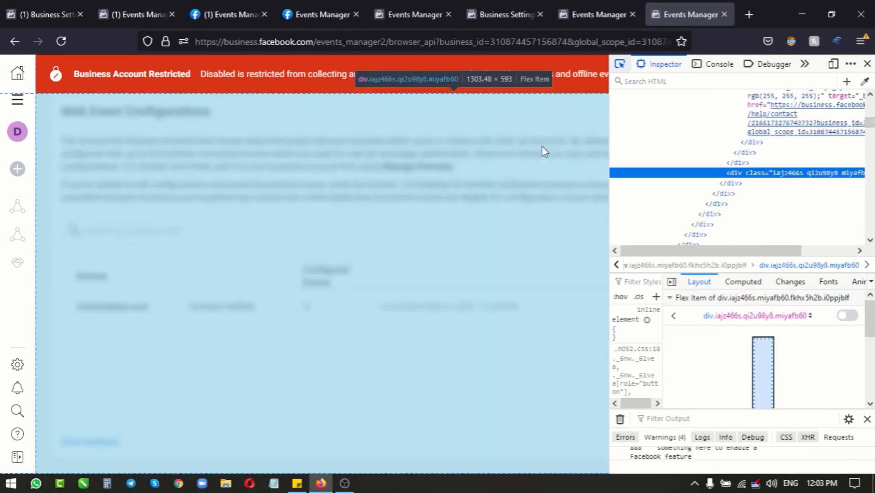
{"action": "left_click", "coordinate": [508, 183]}
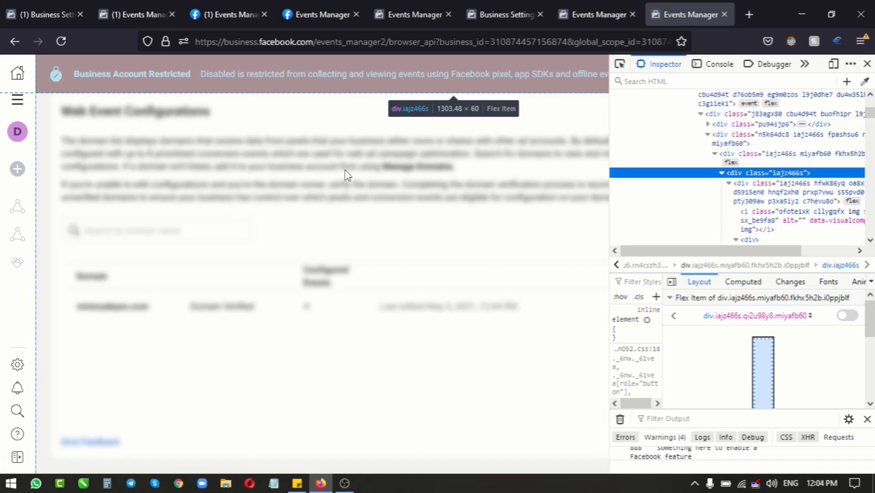
{"action": "left_click", "coordinate": [620, 66]}
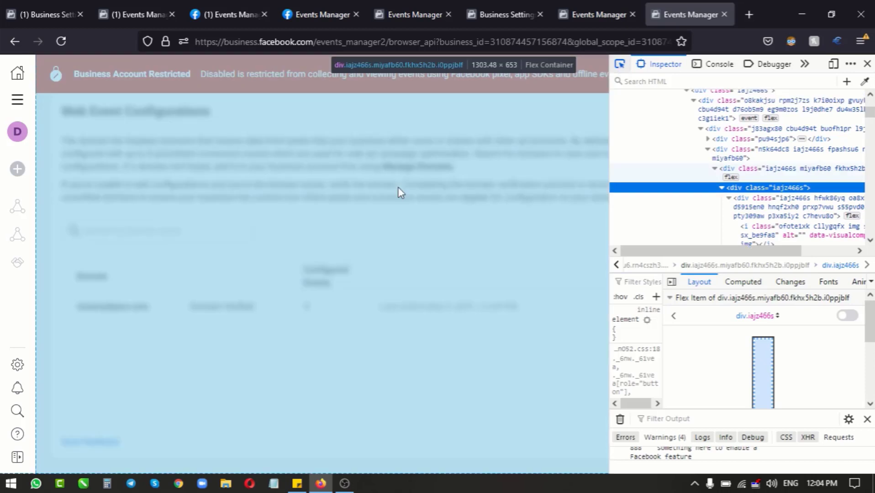
{"action": "left_click", "coordinate": [398, 187]}
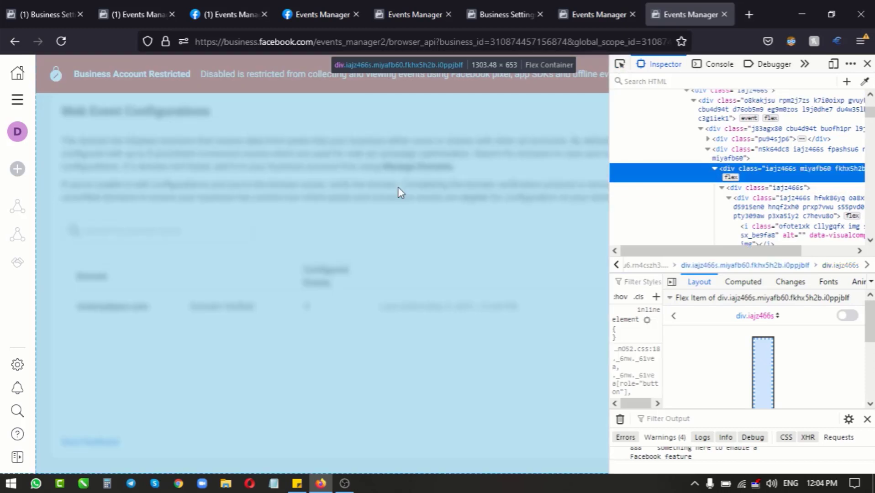
{"action": "key", "text": "Delete"}
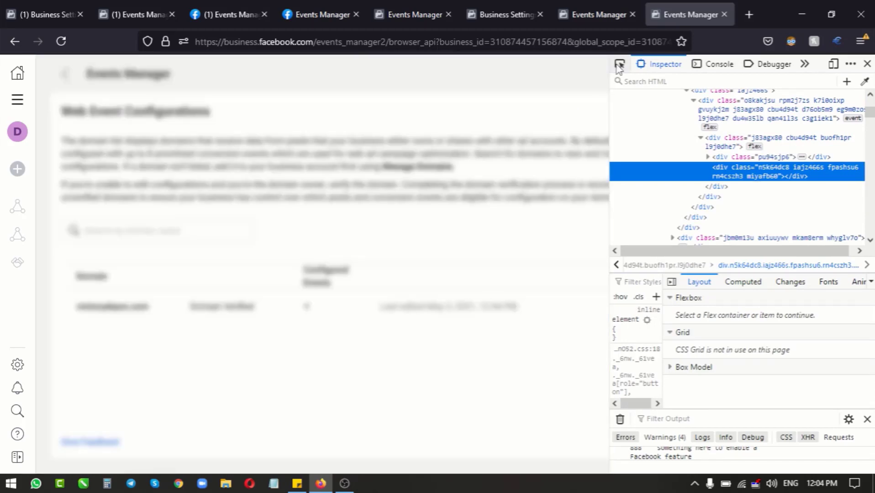
{"action": "left_click", "coordinate": [620, 66]}
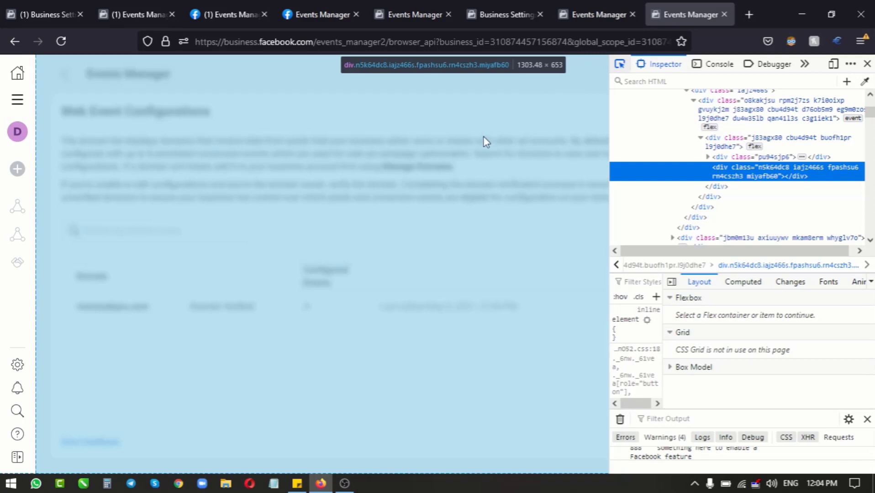
{"action": "left_click", "coordinate": [483, 137]}
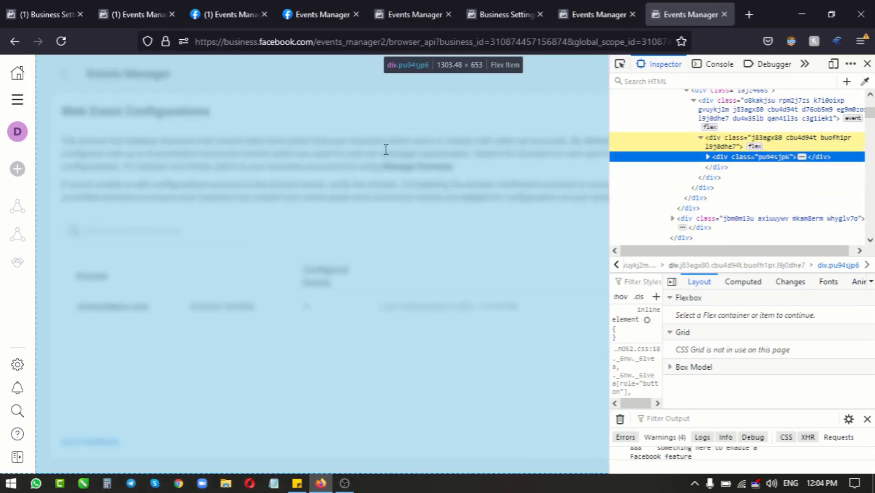
{"action": "left_click_drag", "start_coordinate": [372, 145], "coordinate": [451, 177]}
{"action": "left_click_drag", "start_coordinate": [283, 137], "coordinate": [485, 180]}
{"action": "left_click", "coordinate": [545, 227]}
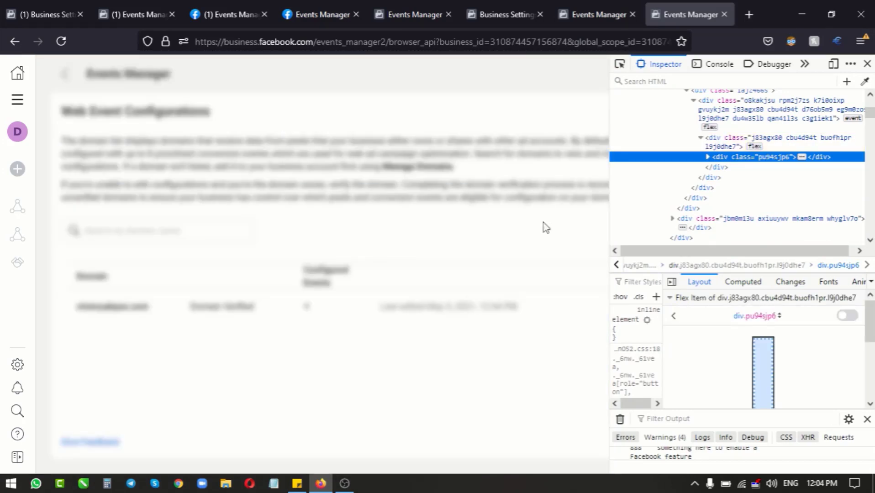
Step: Expand the victoryakpos.com row to list Purchase, Initiate Checkout, Lead and View Content
{"action": "left_click", "coordinate": [867, 64]}
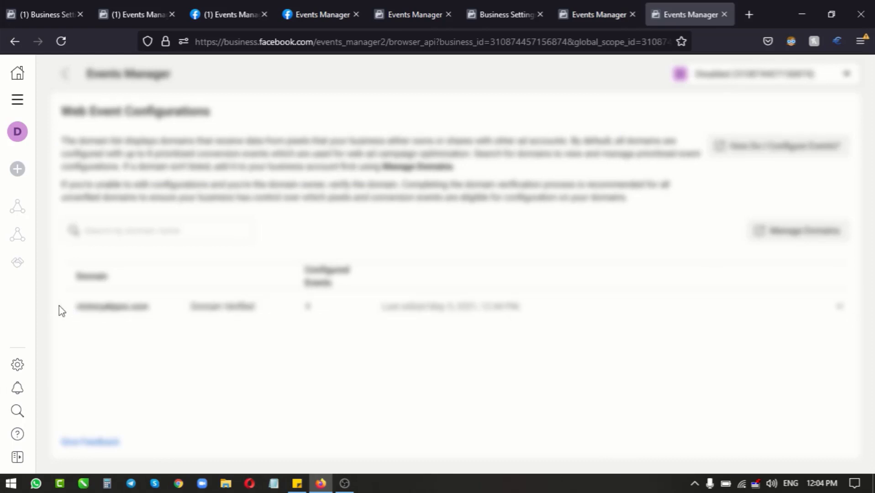
{"action": "left_click_drag", "start_coordinate": [51, 309], "coordinate": [154, 316]}
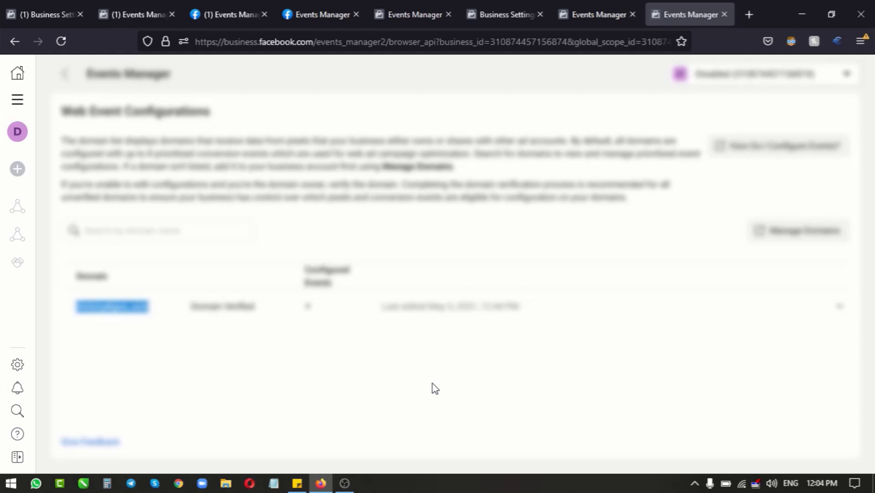
{"action": "left_click", "coordinate": [545, 321]}
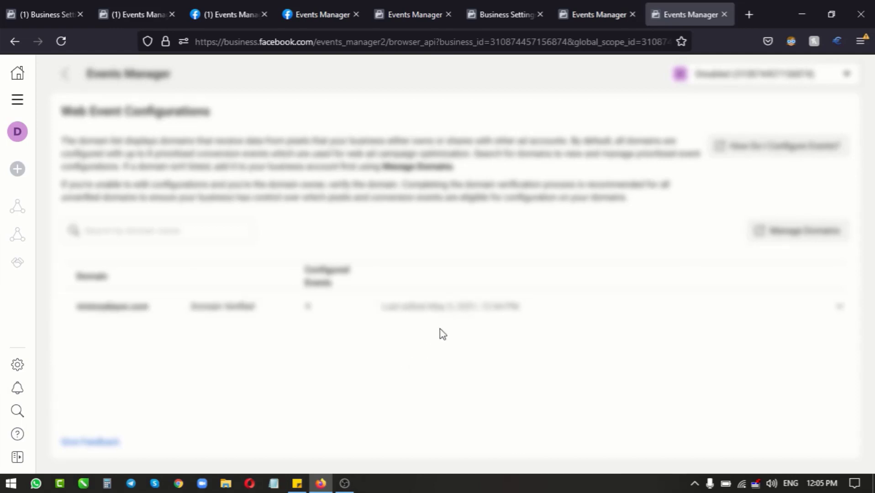
{"action": "left_click", "coordinate": [486, 319]}
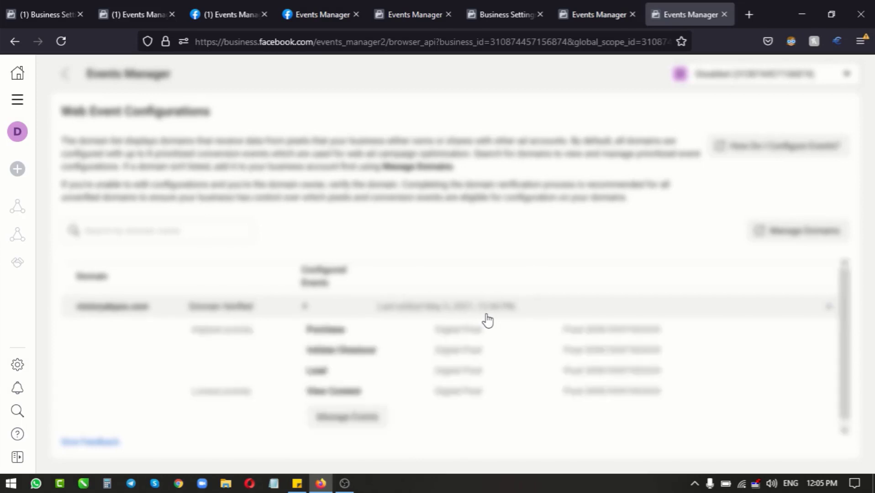
{"action": "scroll", "coordinate": [846, 343], "scroll_direction": "down", "scroll_amount": 1}
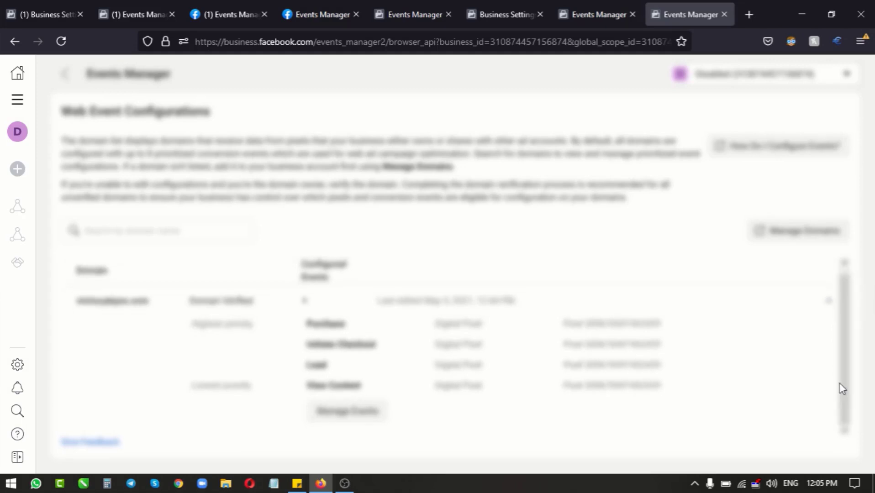
Step: Open event editing for victoryakpos.com, accepting that affected ads will be paused
{"action": "left_click", "coordinate": [366, 418]}
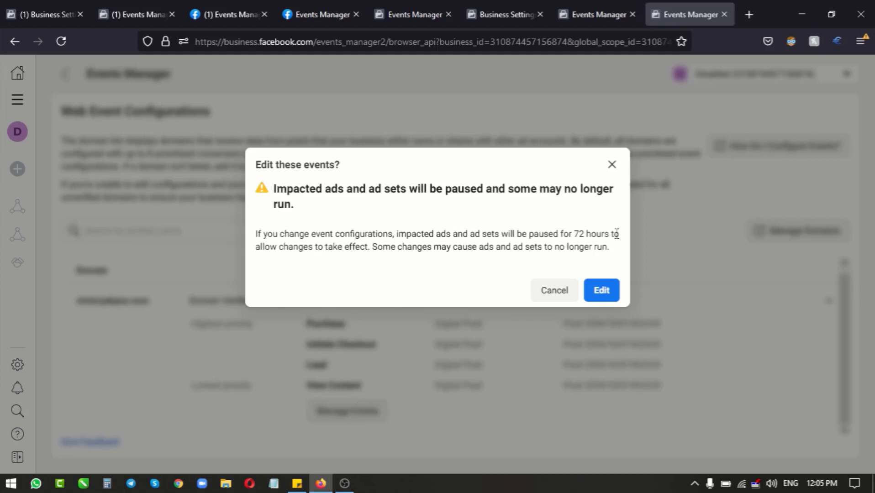
{"action": "left_click", "coordinate": [609, 293]}
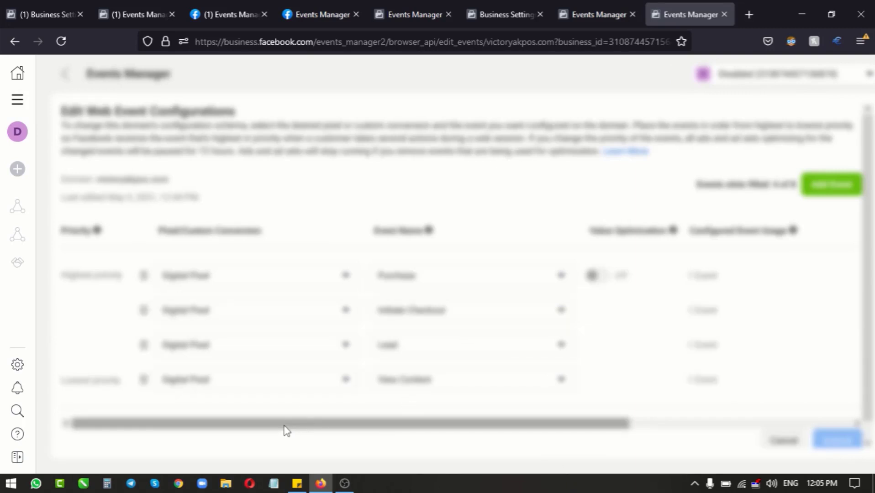
Step: Delete the Purchase, Initiate Checkout, Lead and View Content events from victoryakpos.com's configuration
{"action": "left_click_drag", "start_coordinate": [284, 426], "coordinate": [556, 441]}
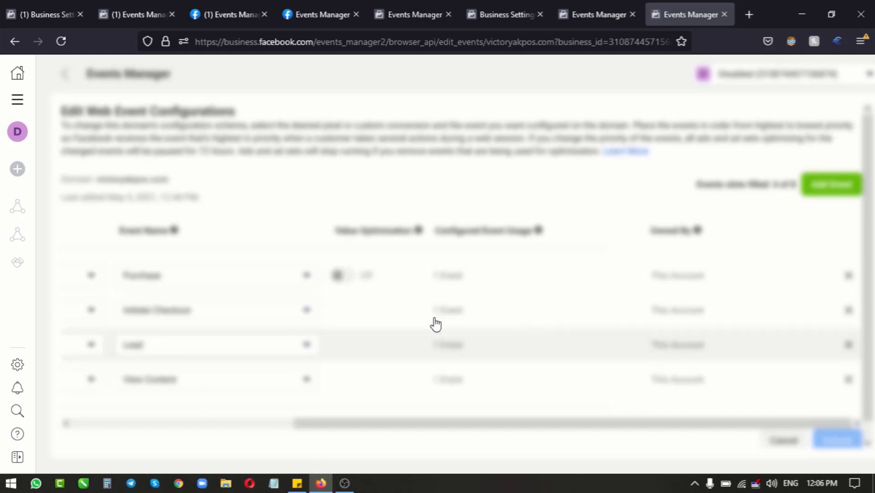
{"action": "left_click", "coordinate": [850, 280]}
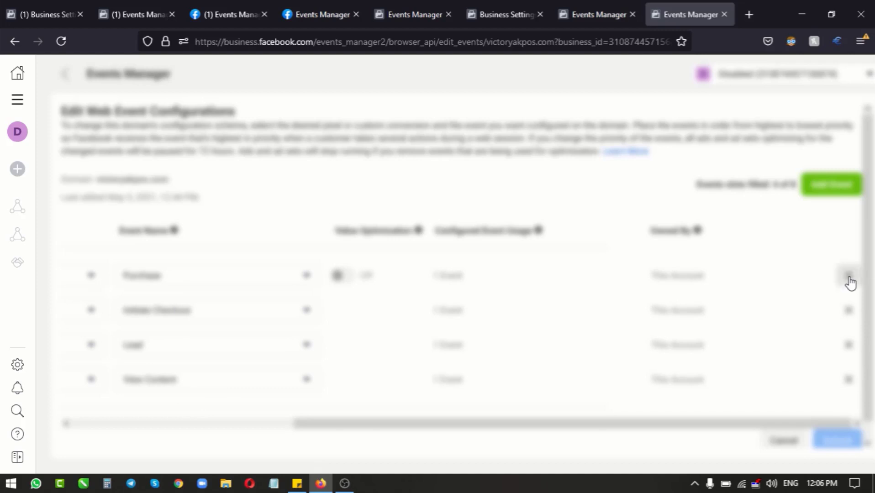
{"action": "left_click", "coordinate": [860, 279]}
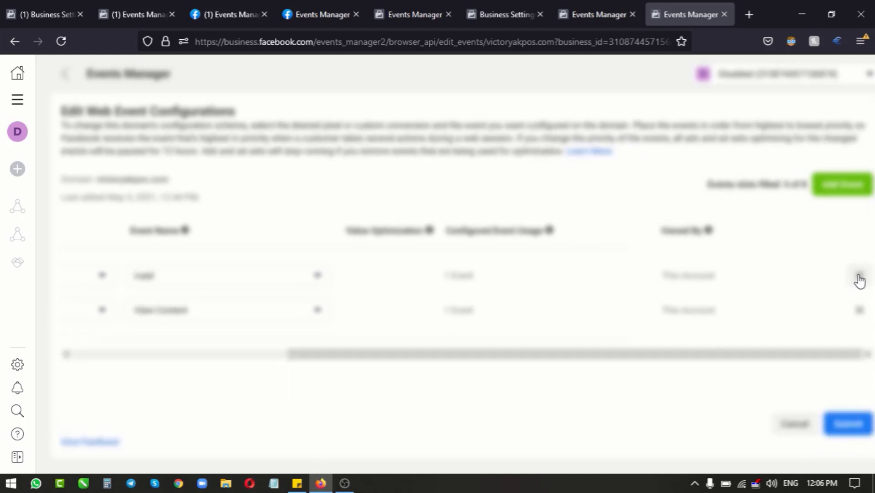
{"action": "left_click", "coordinate": [859, 280]}
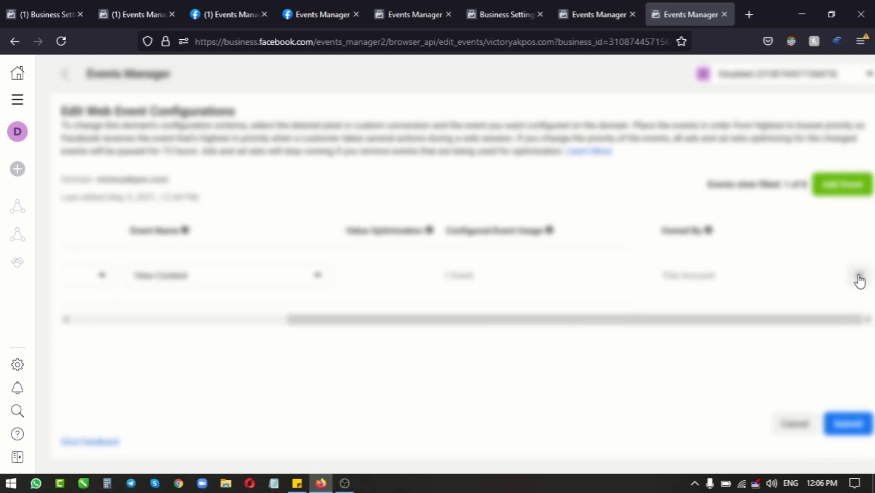
{"action": "left_click", "coordinate": [859, 280]}
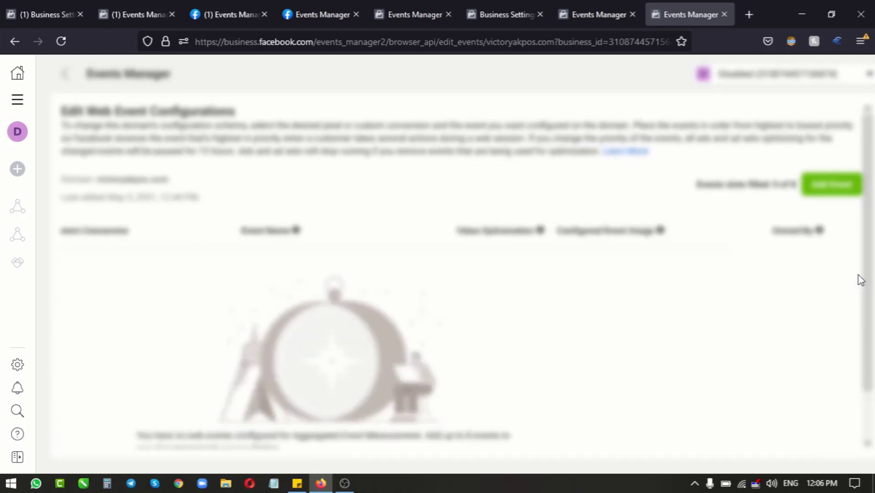
Step: Submit and apply the empty event configuration, acknowledging that all events are deleted
{"action": "left_click_drag", "start_coordinate": [869, 284], "coordinate": [869, 373]}
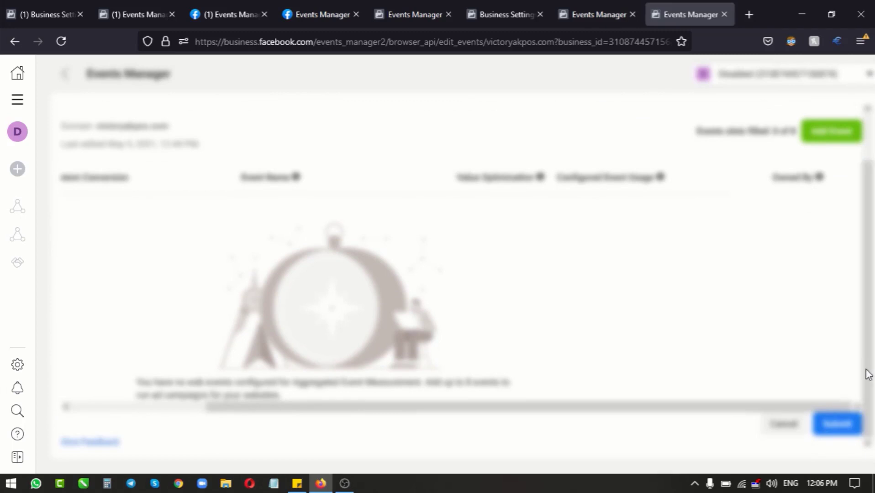
{"action": "left_click", "coordinate": [839, 434]}
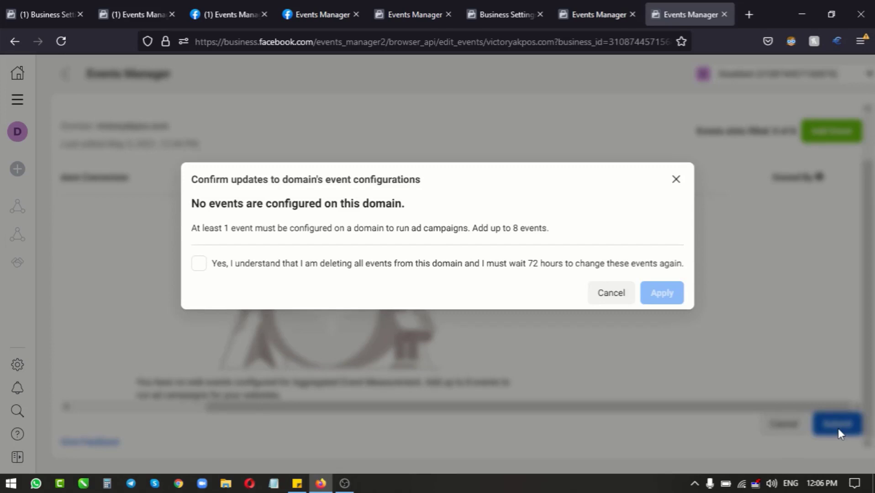
{"action": "left_click", "coordinate": [201, 267]}
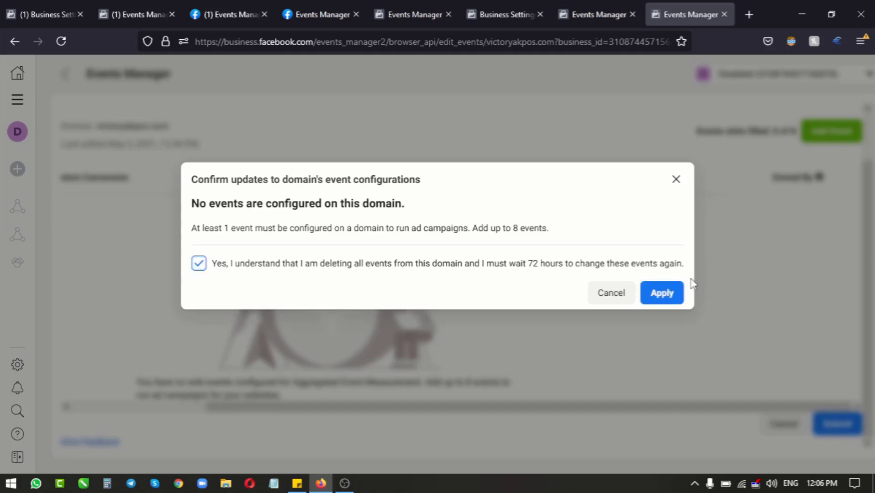
{"action": "left_click", "coordinate": [664, 293]}
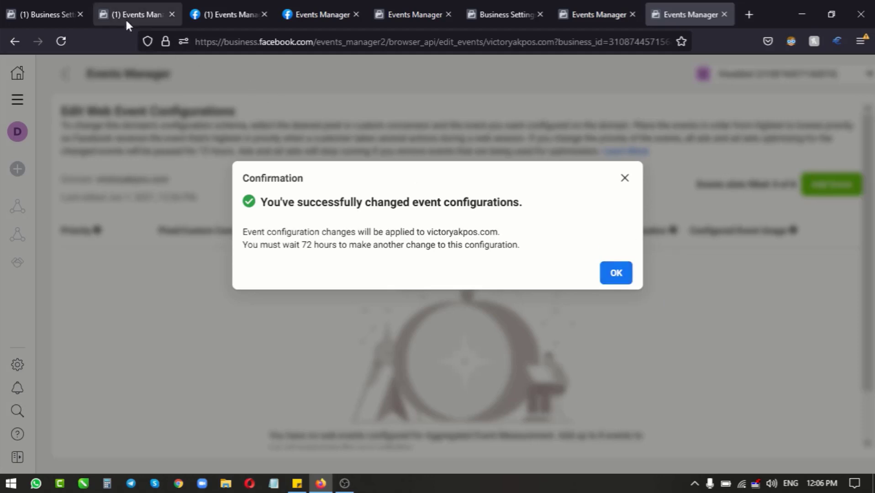
Step: Try removing victoryakpos.com in Business Settings and dismiss the can't-be-removed error
{"action": "left_click", "coordinate": [595, 14]}
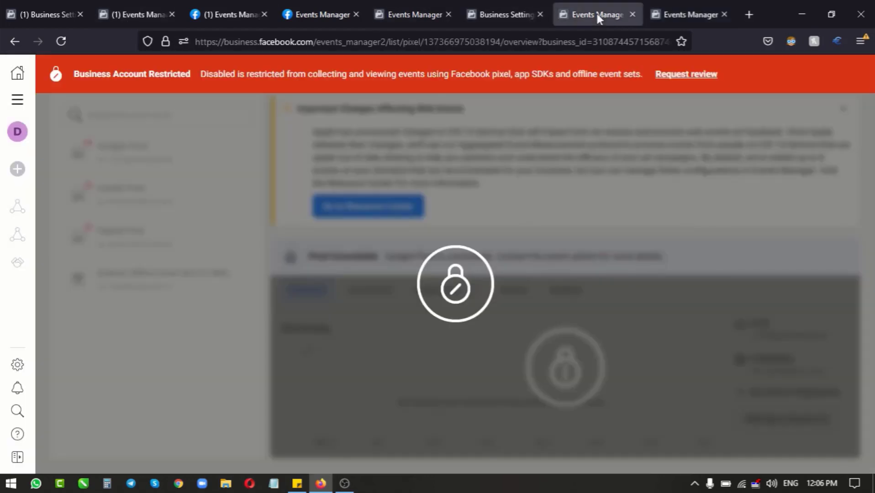
{"action": "left_click", "coordinate": [521, 16]}
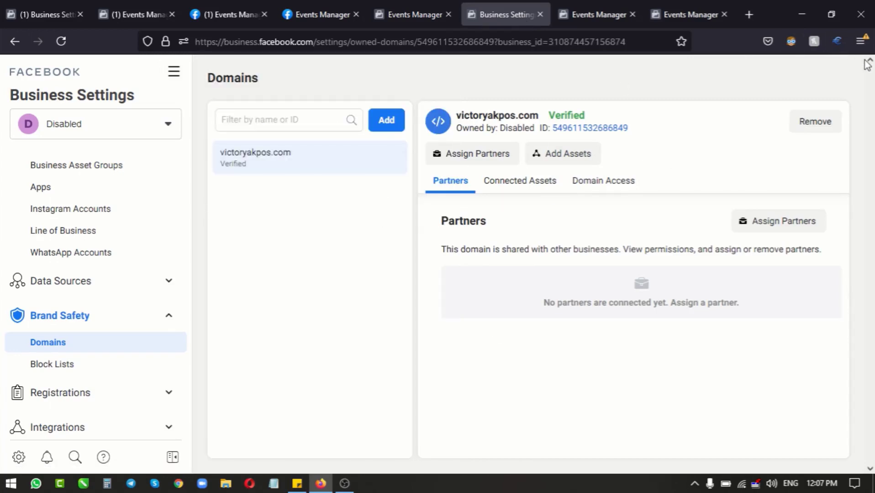
{"action": "left_click", "coordinate": [830, 124]}
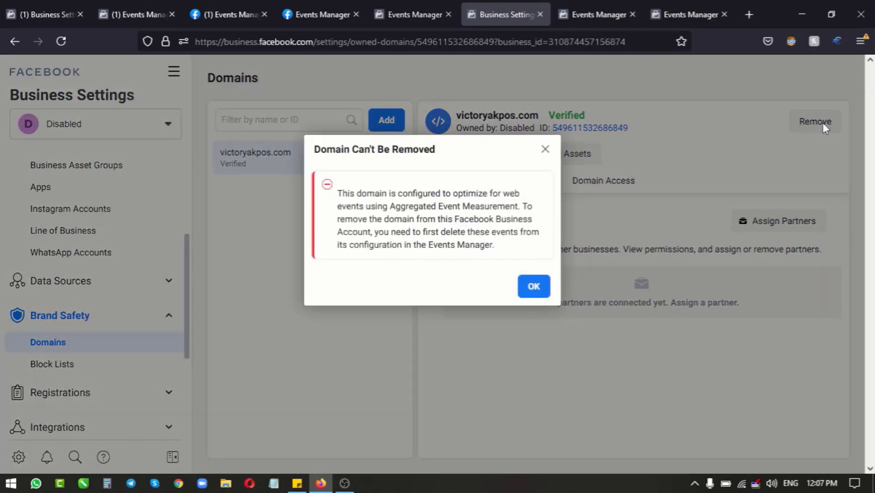
{"action": "left_click", "coordinate": [537, 287]}
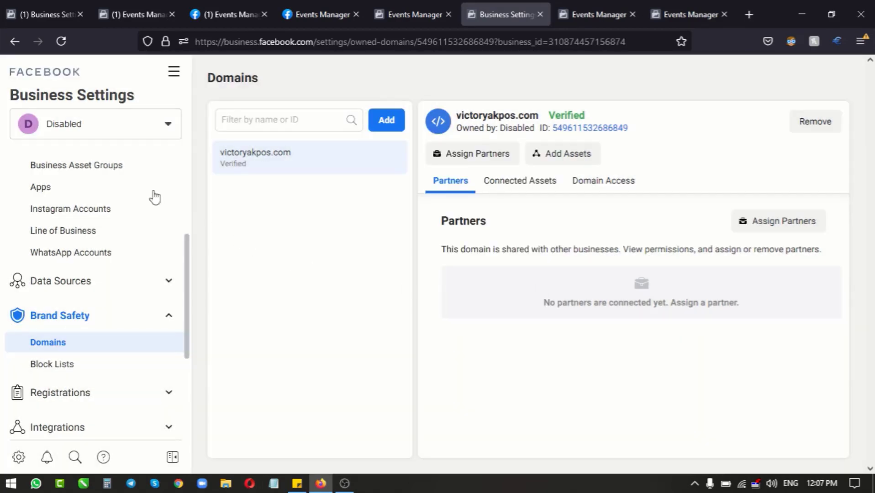
Step: Reload the Domains page and remove victoryakpos.com, confirming Remove Domain
{"action": "left_click", "coordinate": [61, 42]}
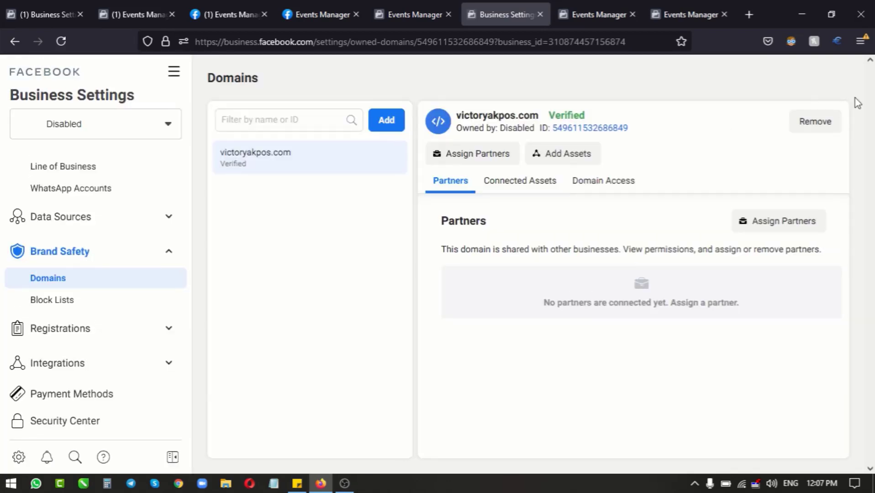
{"action": "left_click", "coordinate": [819, 123]}
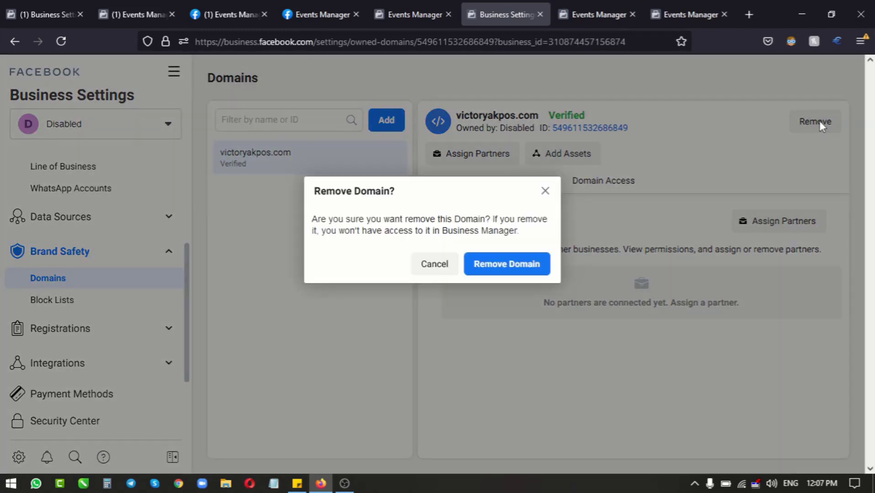
{"action": "left_click", "coordinate": [502, 269]}
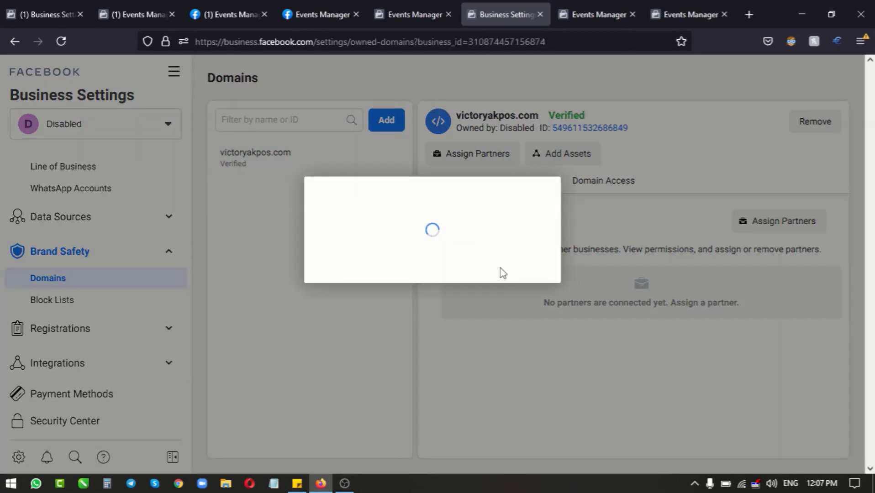